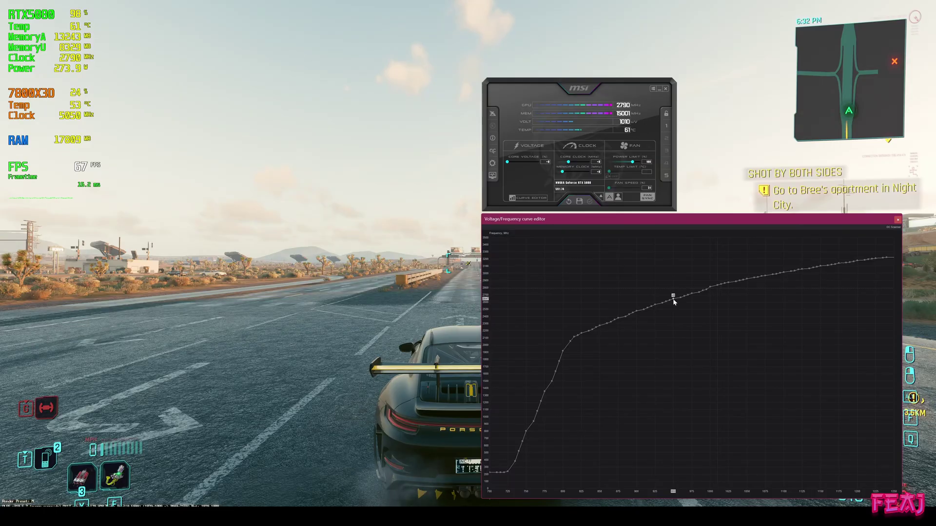
# Step: Raise one curve point near 950 mV into a spike and apply the curve to the GPU
pyautogui.moveTo(673, 300); pyautogui.dragTo(675, 279)
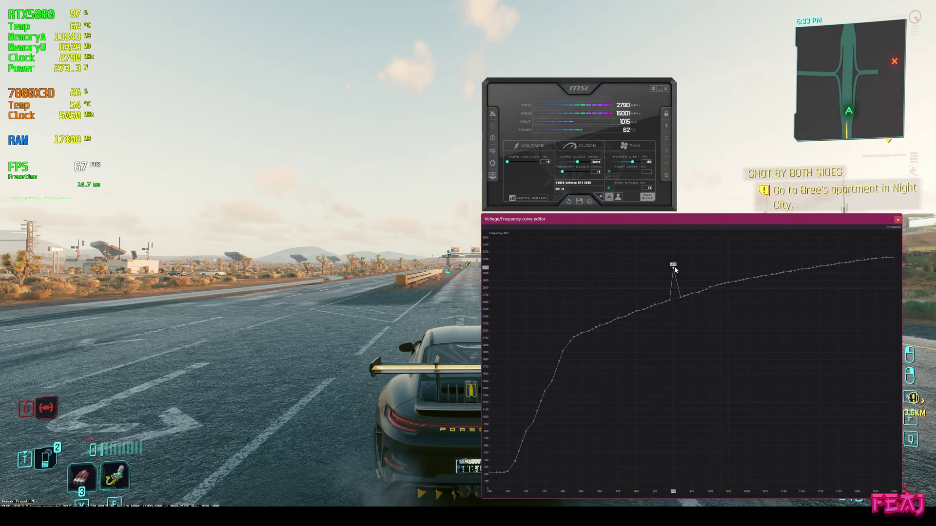
pyautogui.moveTo(675, 269); pyautogui.dragTo(674, 268)
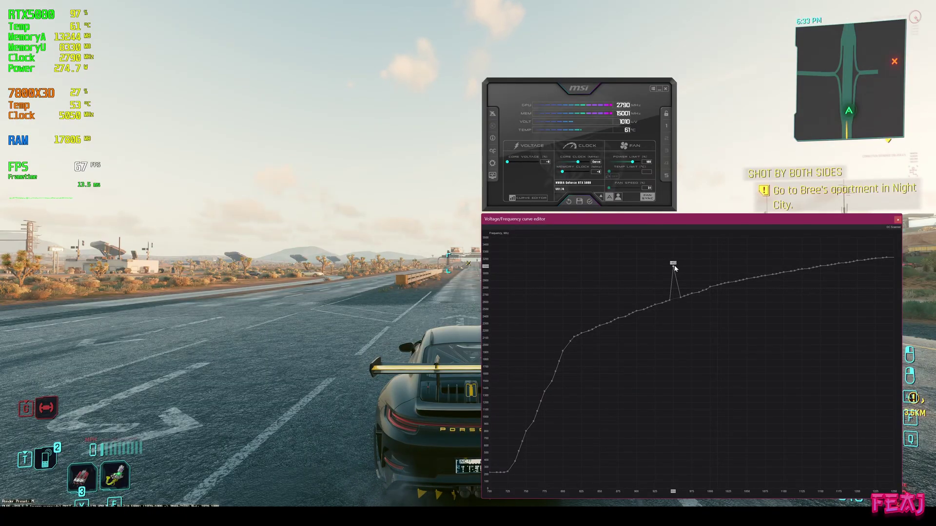
pyautogui.click(589, 202)
pyautogui.click(590, 203)
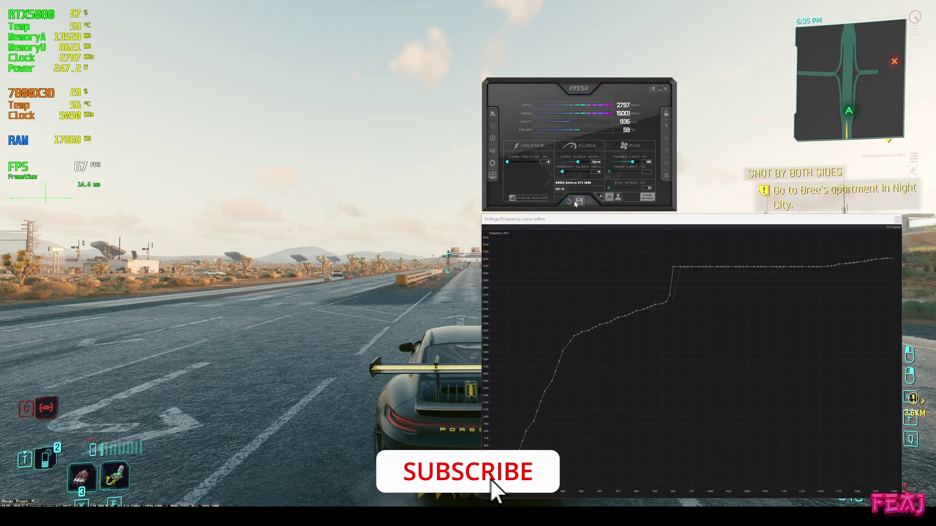
# Step: Drag all higher-voltage points down to flatten the curve after the spike, then apply it
pyautogui.click(677, 268)
pyautogui.keyDown('shift'); pyautogui.click(677, 267); pyautogui.keyUp('shift')
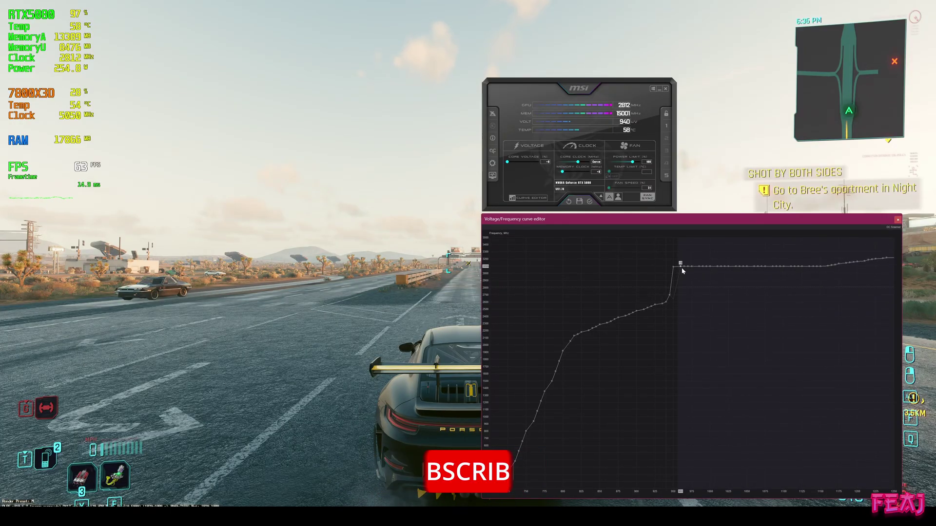
pyautogui.moveTo(679, 267); pyautogui.dragTo(718, 481)
pyautogui.click(590, 202)
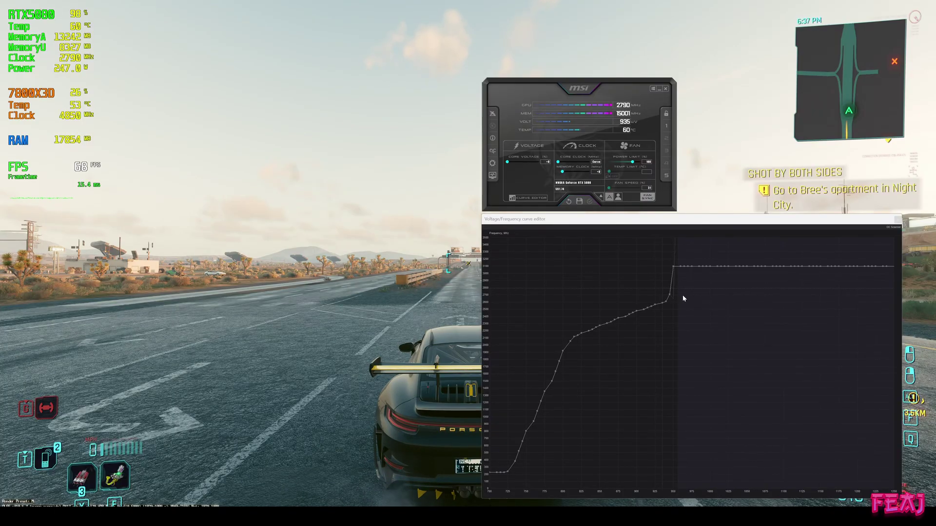
pyautogui.click(698, 365)
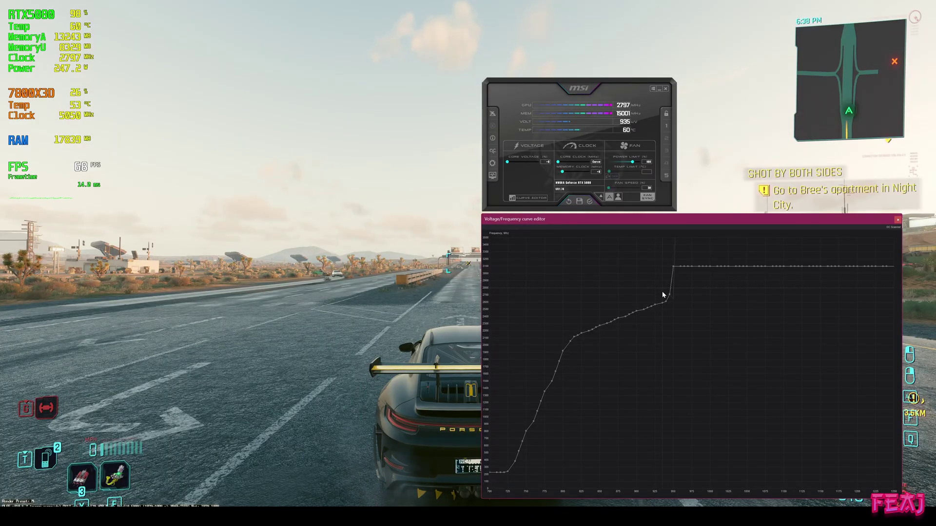
# Step: Reset the curve and clock offsets to defaults, then select a curve point to adjust
pyautogui.click(568, 201)
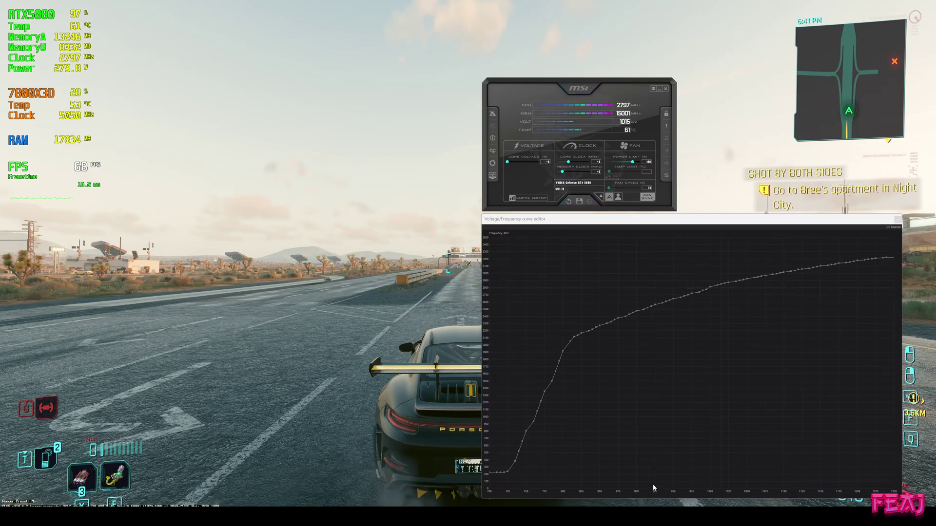
pyautogui.click(655, 303)
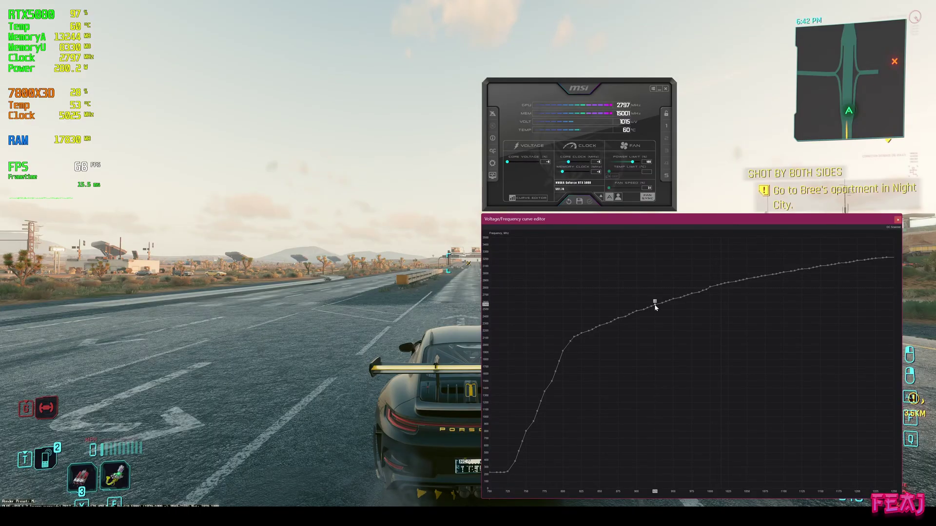
# Step: Raise the curve by +203 MHz, drop the points above the cap, and apply it flat past 910 mV
pyautogui.moveTo(655, 307); pyautogui.dragTo(656, 280)
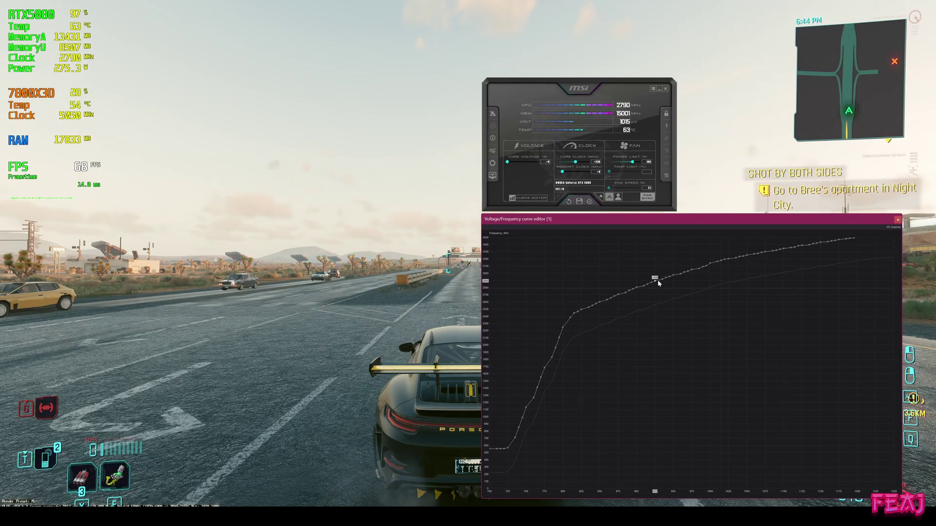
pyautogui.moveTo(657, 281); pyautogui.dragTo(898, 288)
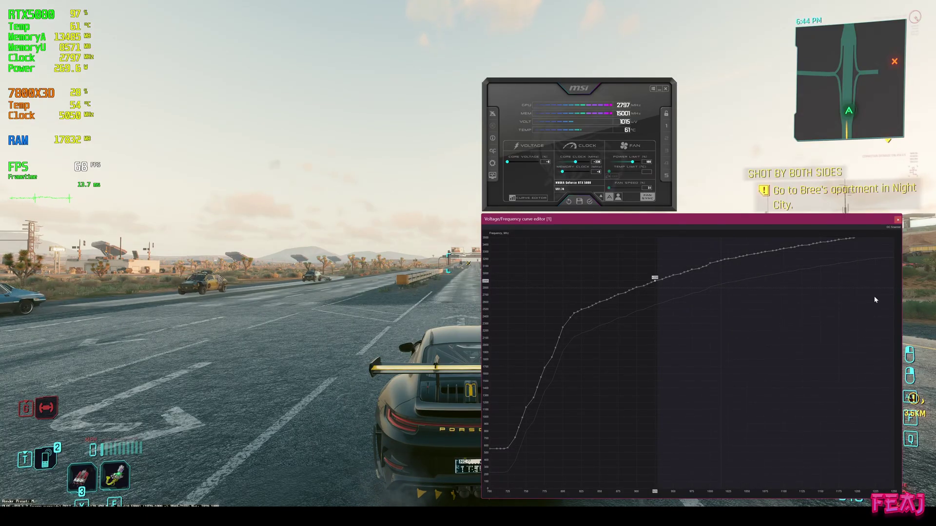
pyautogui.click(661, 280)
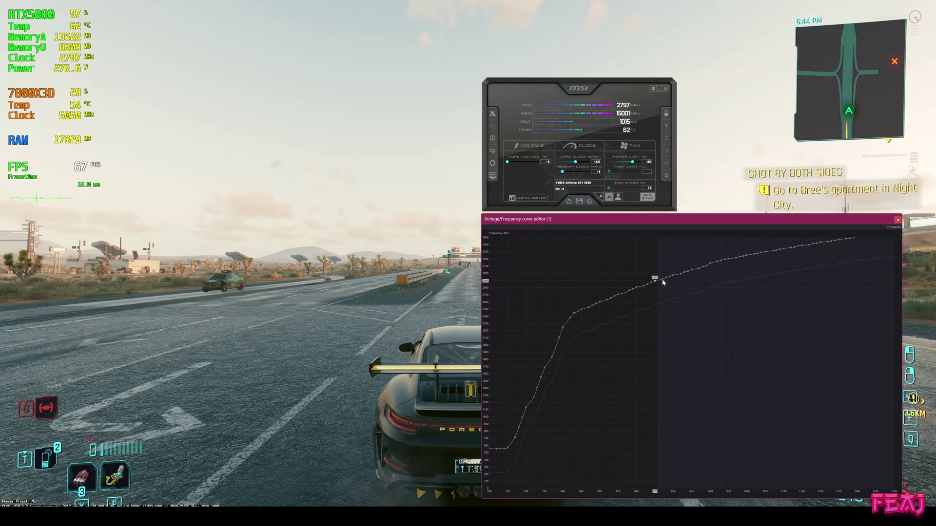
pyautogui.moveTo(663, 282); pyautogui.dragTo(701, 490)
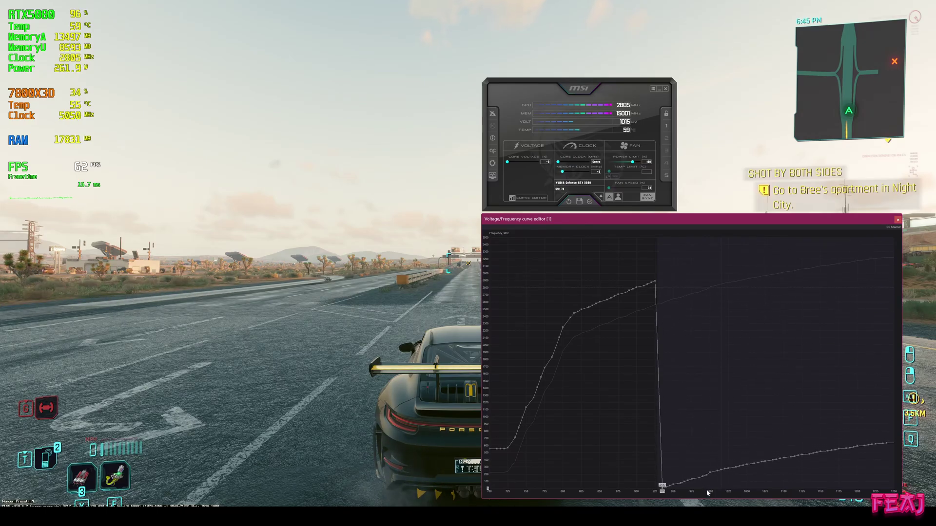
pyautogui.click(590, 202)
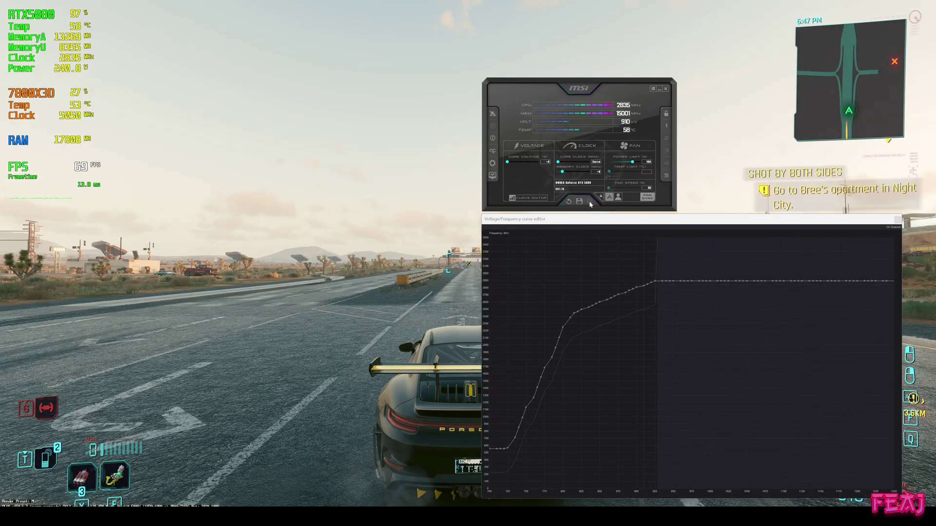
# Step: Set the power limit to 85 with the capped curve still in place
pyautogui.click(742, 310)
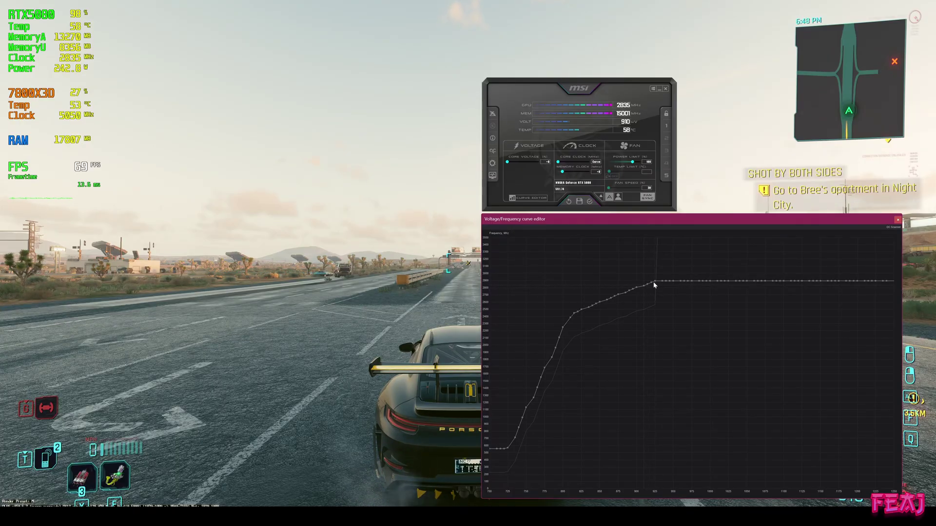
pyautogui.click(647, 163)
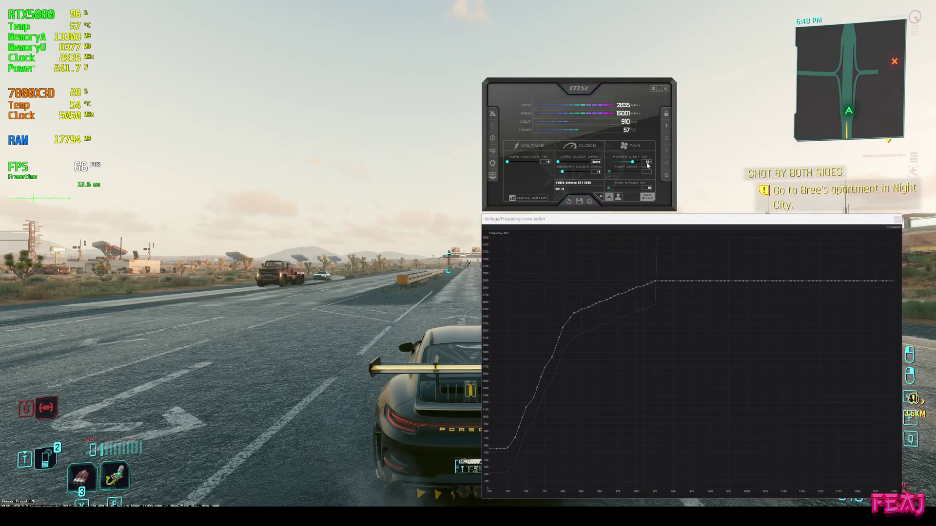
pyautogui.write('85')
pyautogui.press('Return')
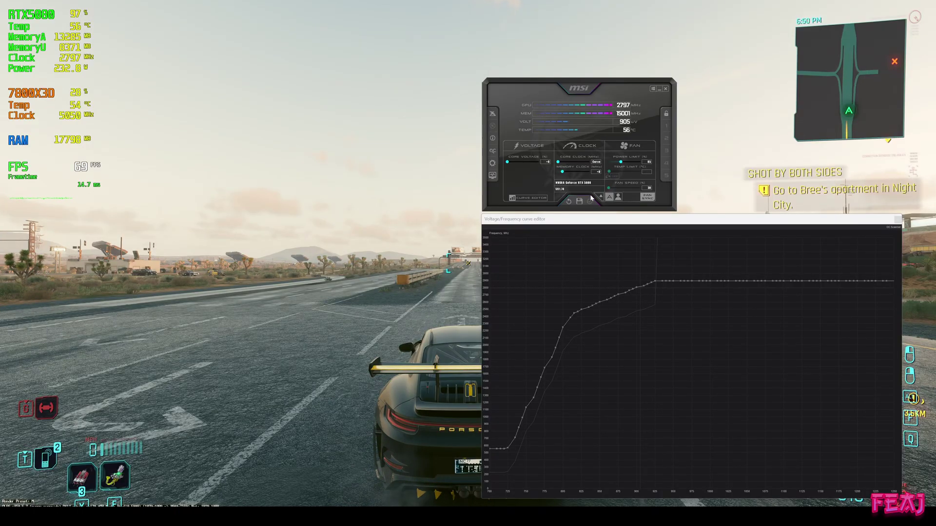
# Step: Set the memory clock offset to +1500
pyautogui.moveTo(597, 175)
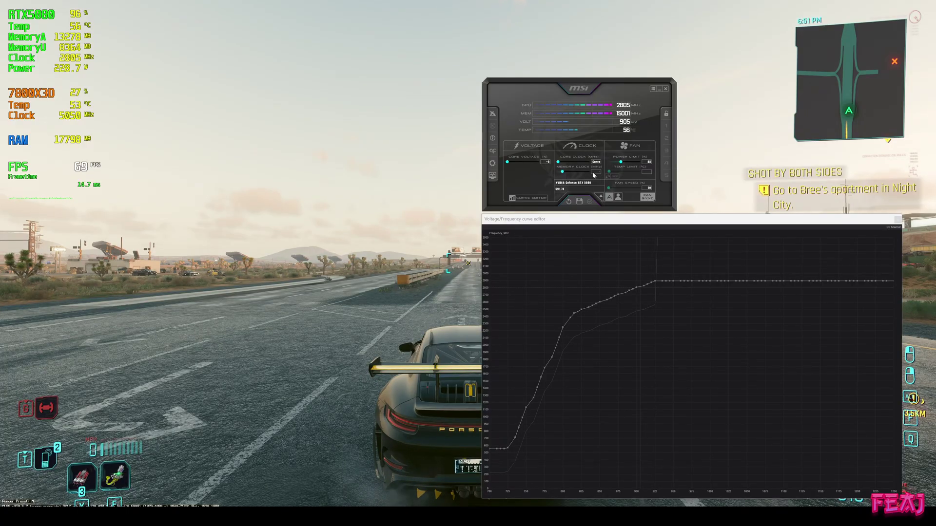
pyautogui.write('1500')
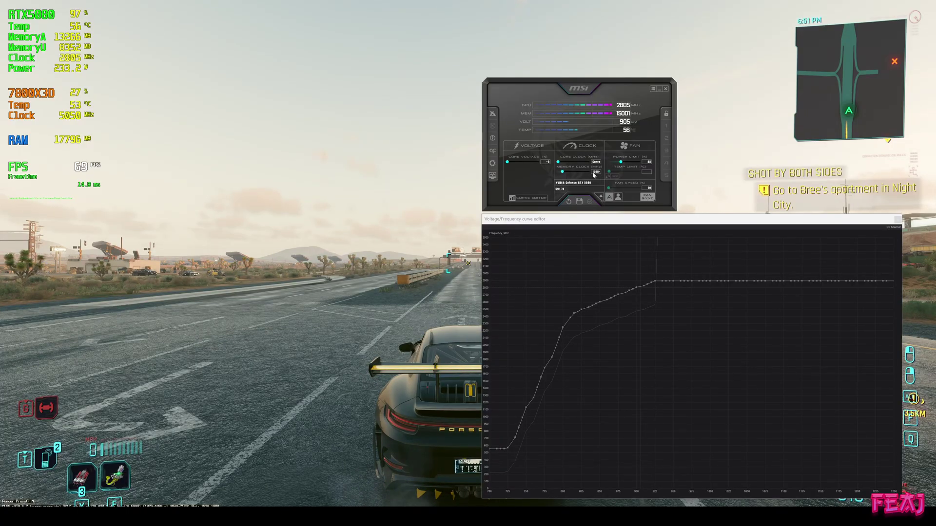
pyautogui.press('Return')
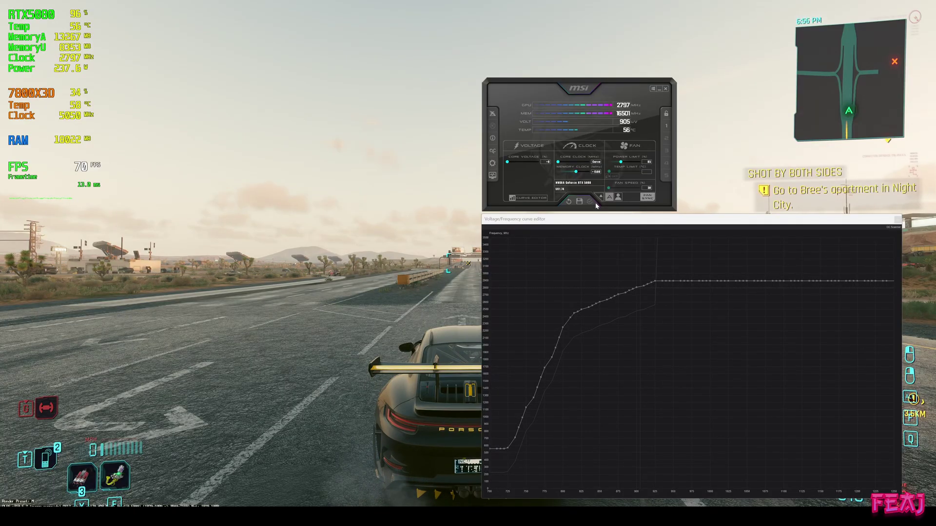
# Step: Reset, raise the curve +357 MHz, flatten it above 950 mV, and apply with +2000 memory
pyautogui.click(568, 201)
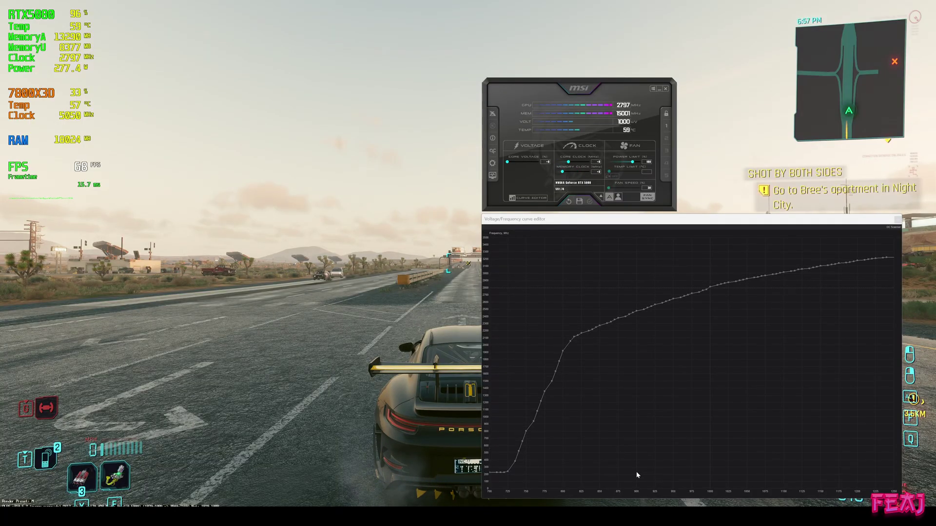
pyautogui.click(673, 297)
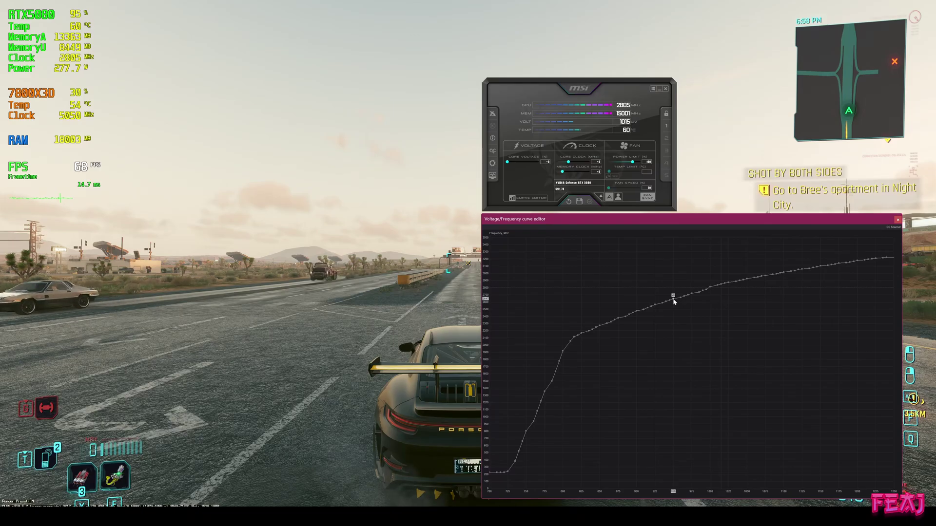
pyautogui.moveTo(673, 302); pyautogui.dragTo(673, 276)
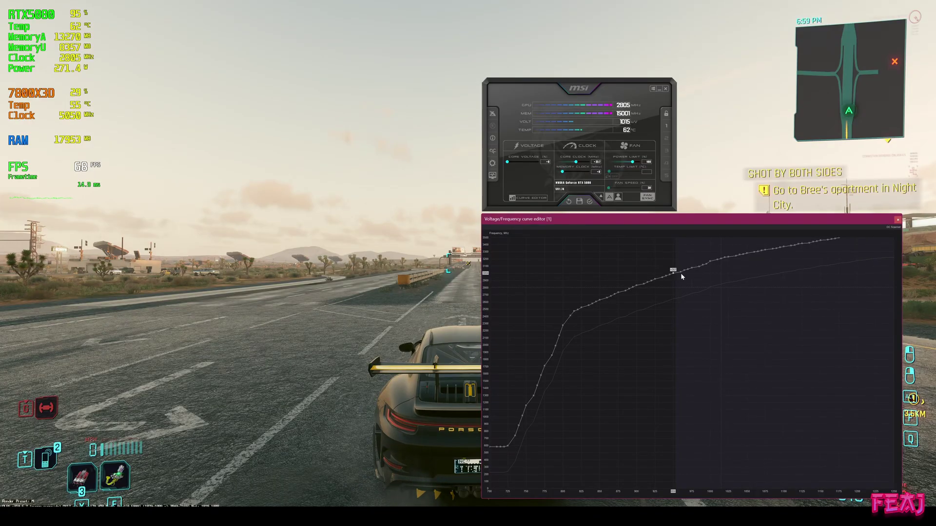
pyautogui.moveTo(679, 272); pyautogui.dragTo(709, 493)
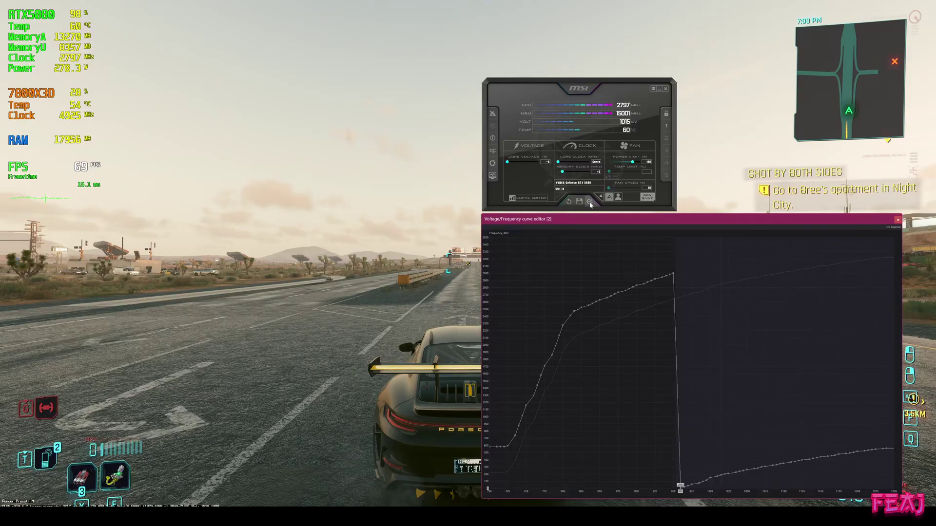
pyautogui.click(590, 204)
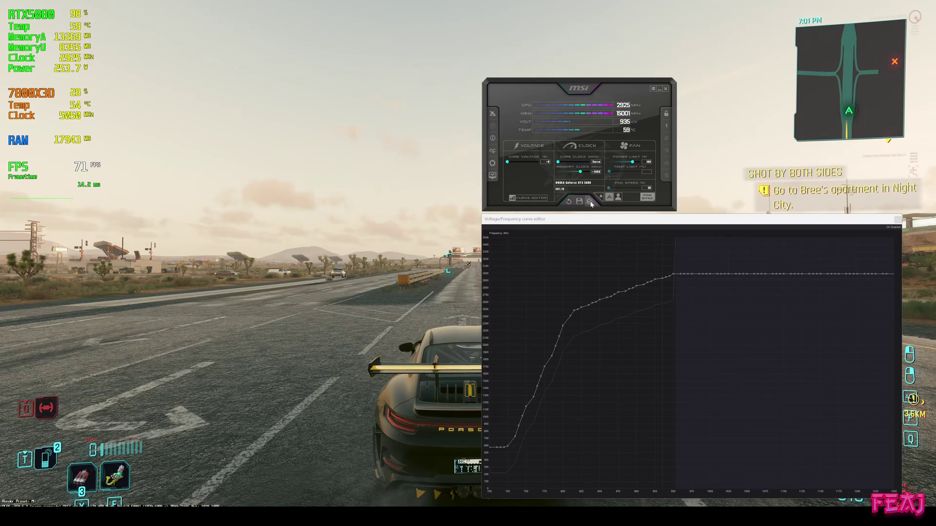
pyautogui.click(590, 202)
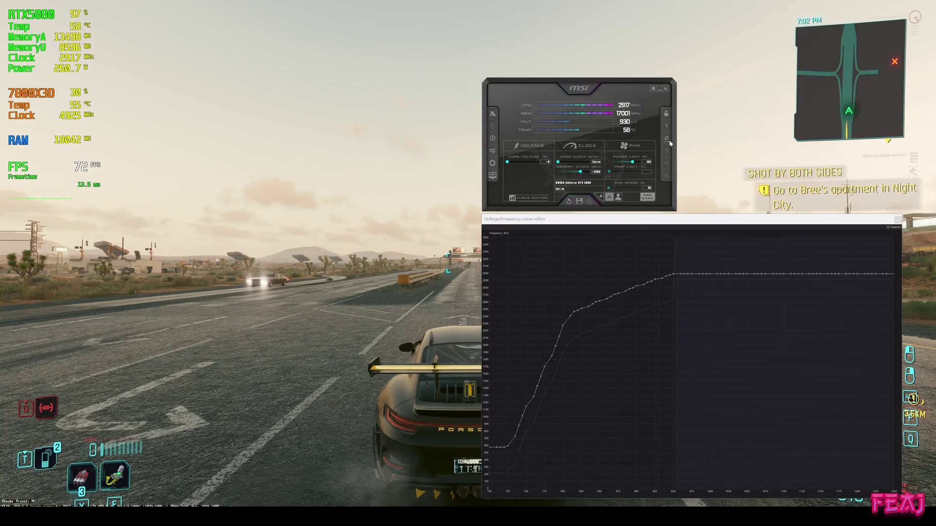
# Step: Save the flat-topped undervolt to profile 2, then reset to default clocks and curve
pyautogui.click(667, 140)
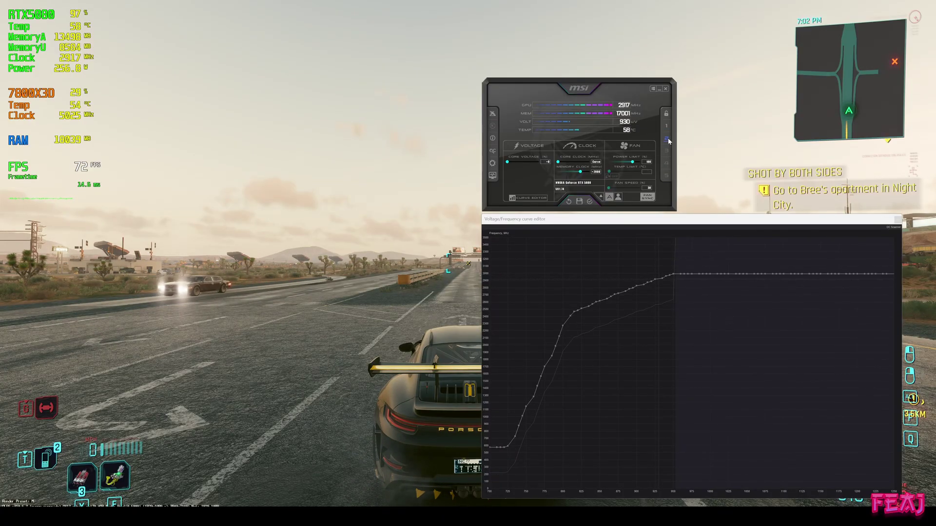
pyautogui.click(590, 202)
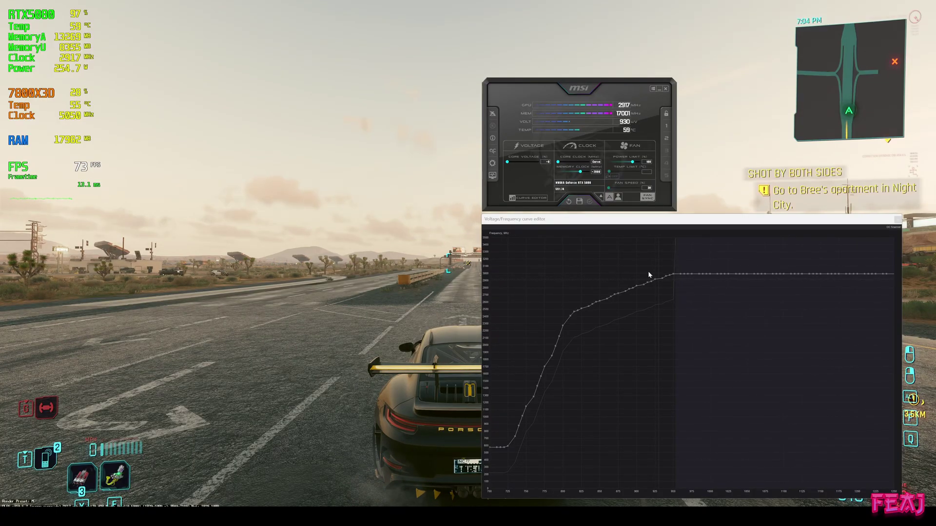
pyautogui.click(690, 317)
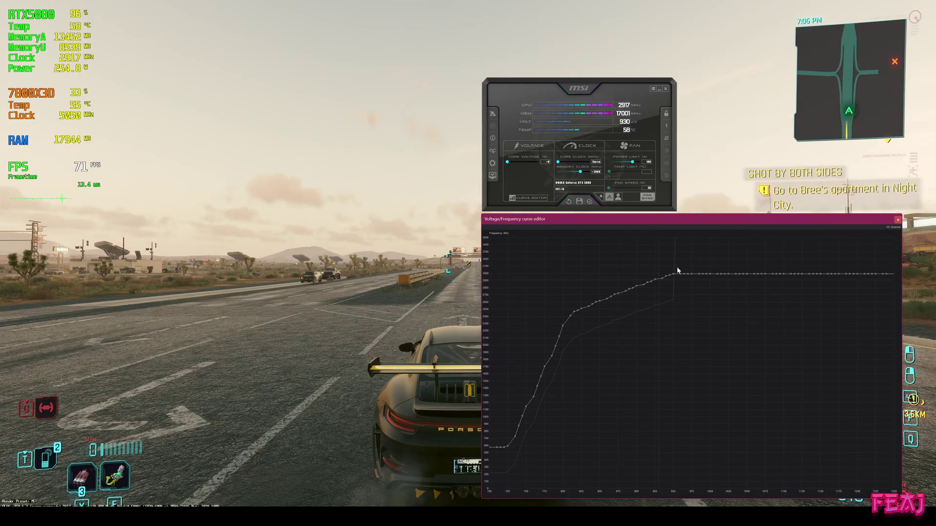
pyautogui.click(568, 202)
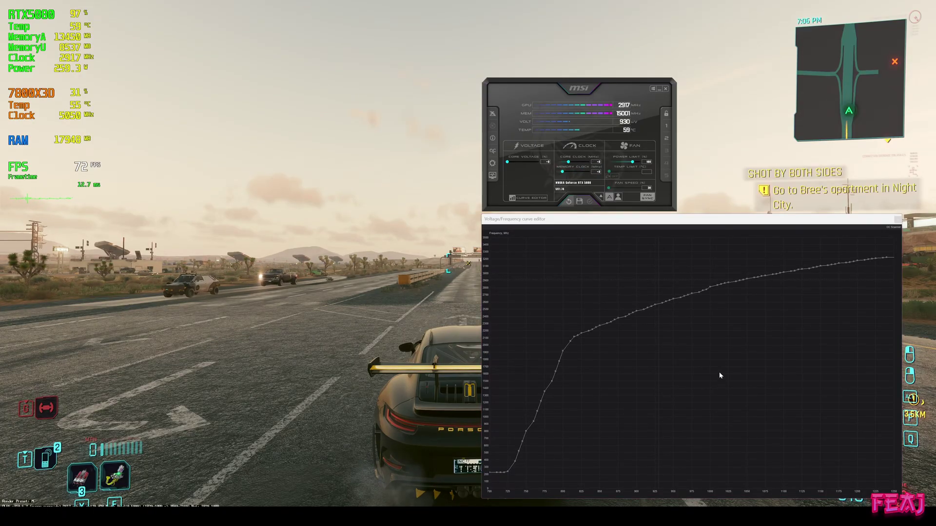
# Step: Lift the curve from the 950 mV point, flatten everything above it, and apply with +2000 memory
pyautogui.click(673, 301)
pyautogui.moveTo(673, 301); pyautogui.dragTo(675, 270)
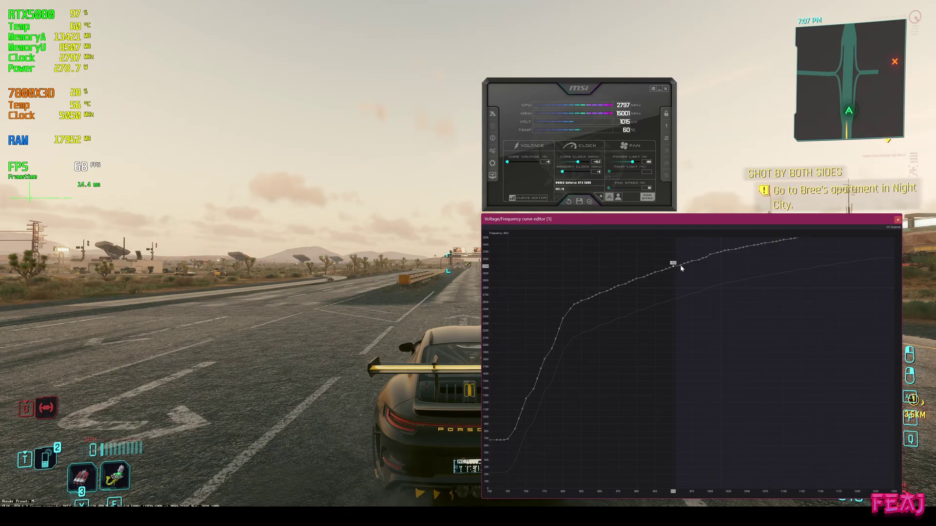
pyautogui.moveTo(680, 264); pyautogui.dragTo(695, 496)
pyautogui.click(590, 201)
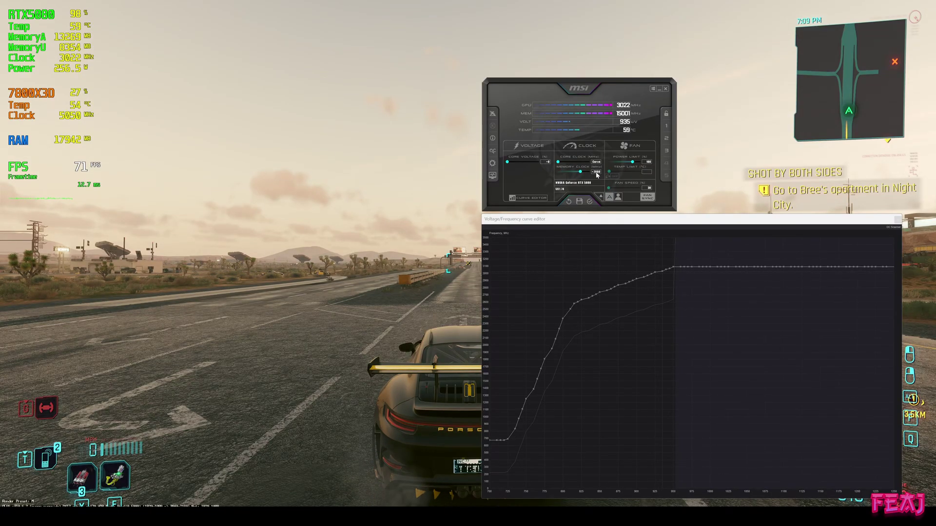
pyautogui.click(589, 202)
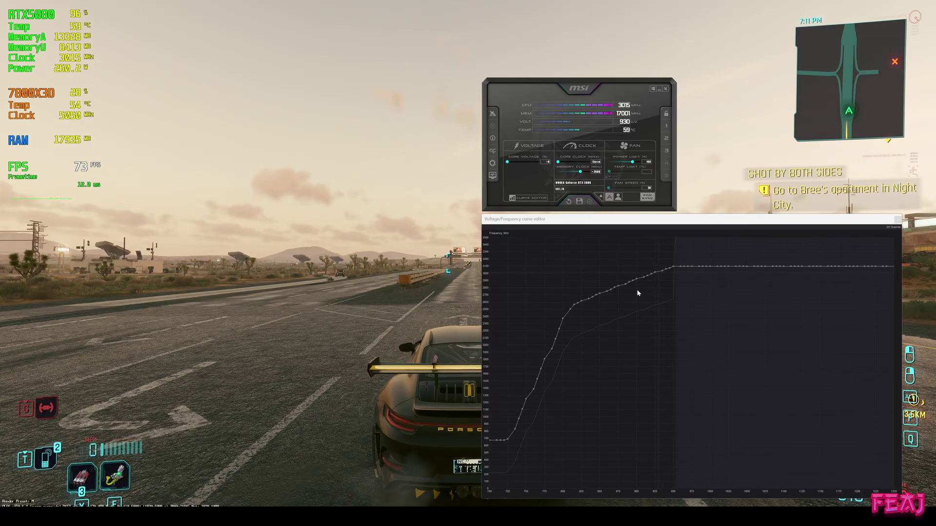
# Step: Reset to stock, then load and apply profile 3's flat-topped curve
pyautogui.click(567, 202)
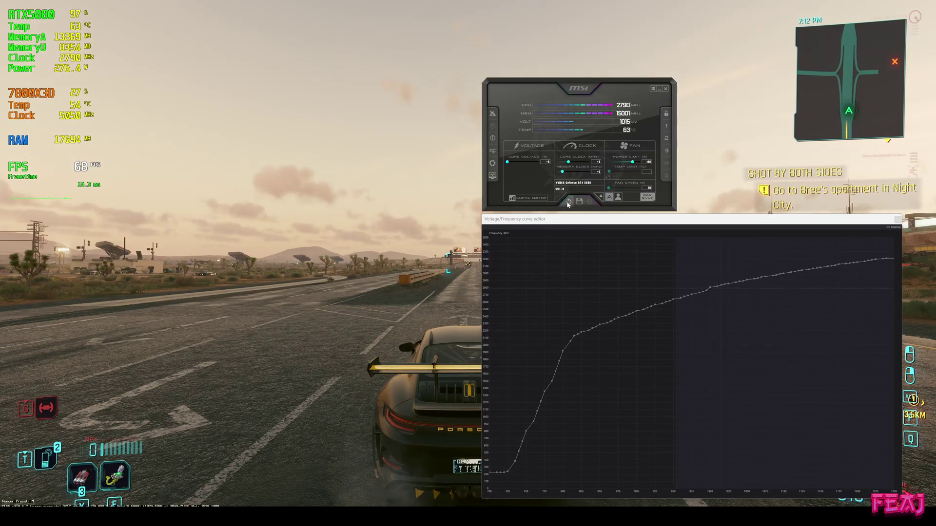
pyautogui.click(667, 151)
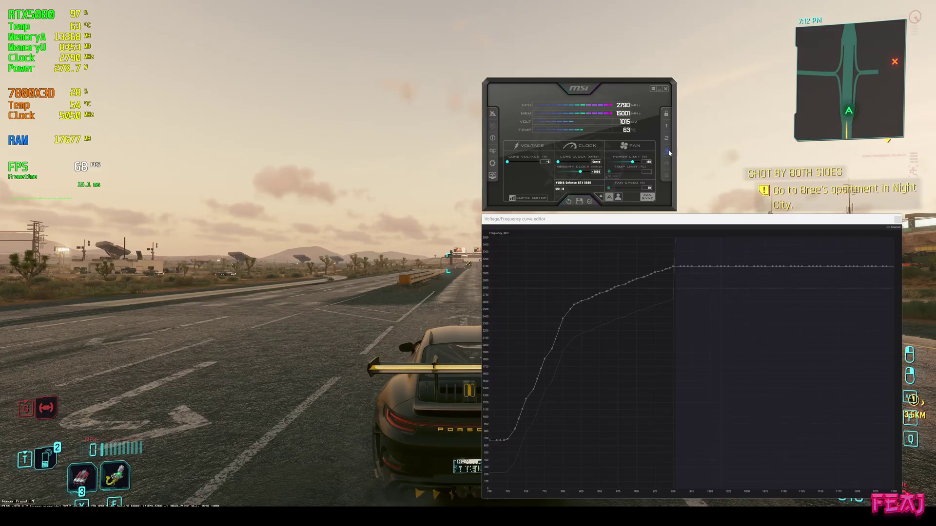
pyautogui.click(592, 202)
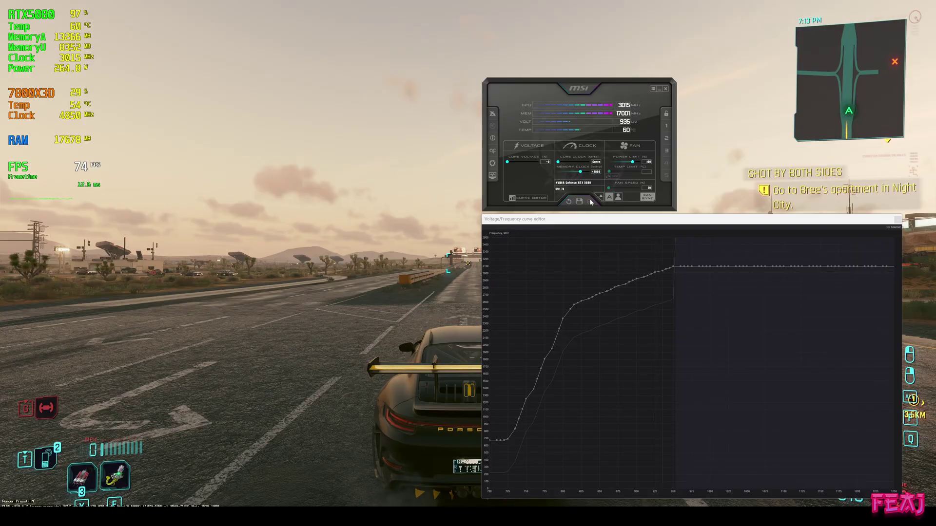
pyautogui.click(707, 294)
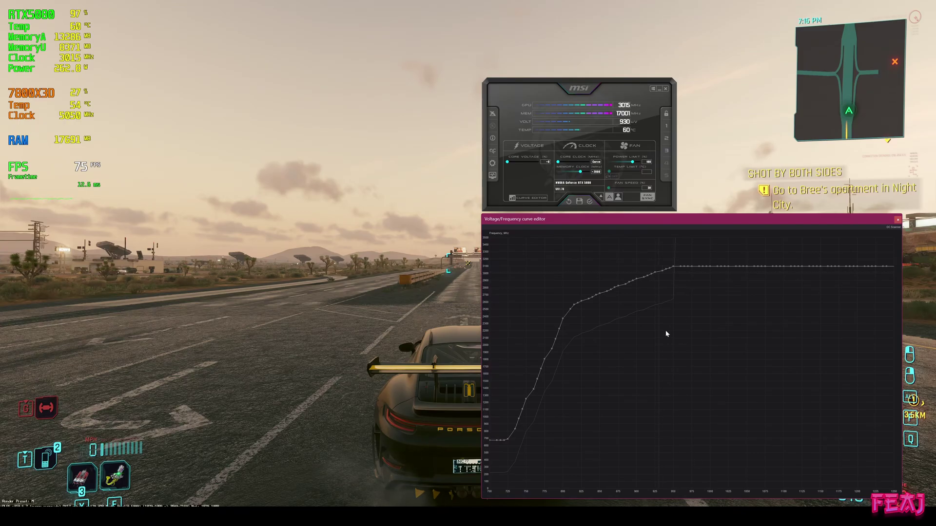
# Step: Reset, lift the curve higher, and apply it flattened above about 955 mV
pyautogui.click(569, 201)
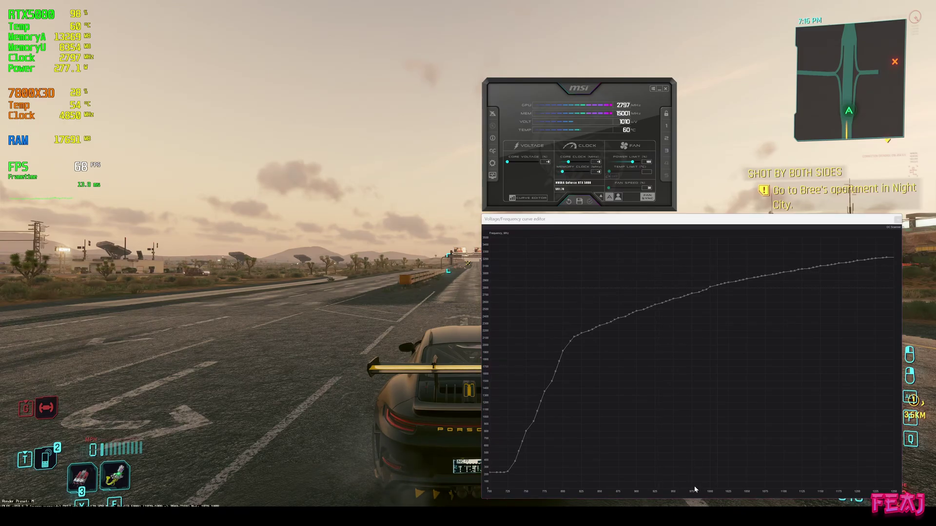
pyautogui.click(692, 296)
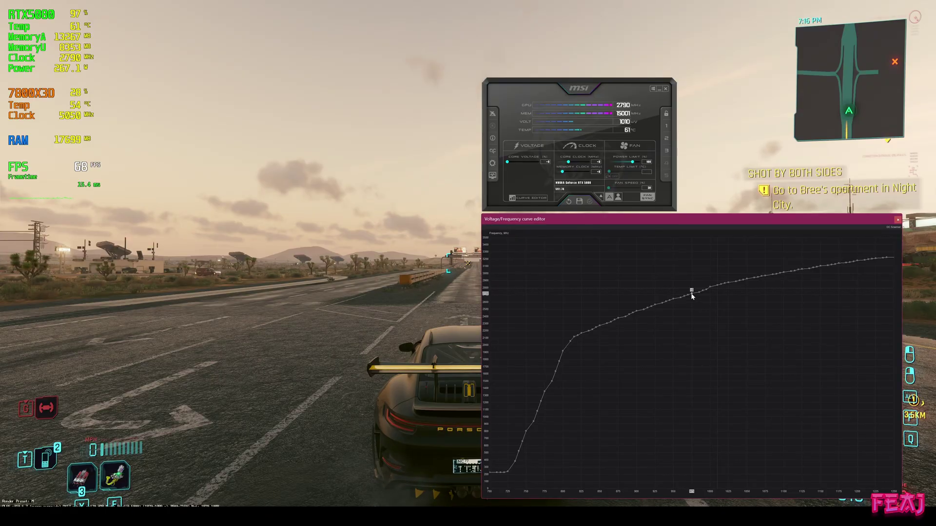
pyautogui.moveTo(692, 296)
pyautogui.mouseDown()
pyautogui.moveTo(694, 258)
pyautogui.moveTo(805, 260)
pyautogui.mouseUp()
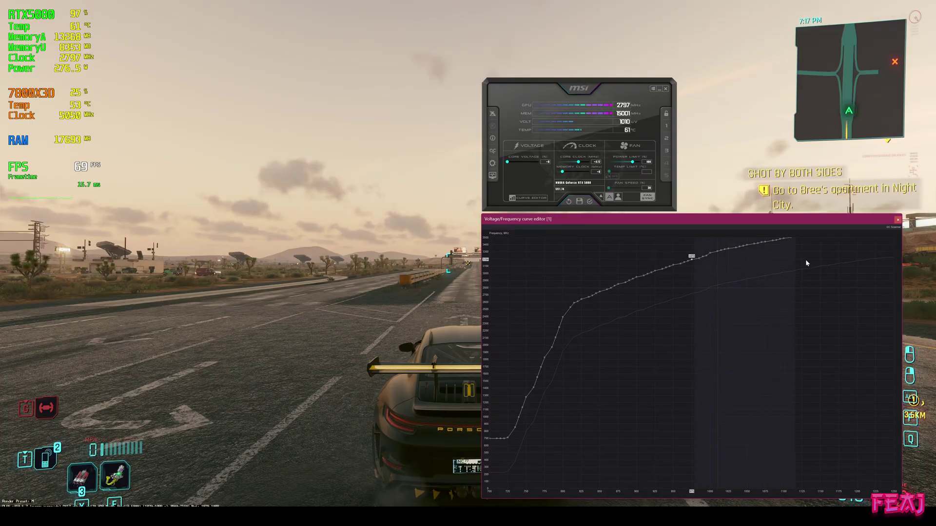
pyautogui.moveTo(698, 261); pyautogui.dragTo(746, 485)
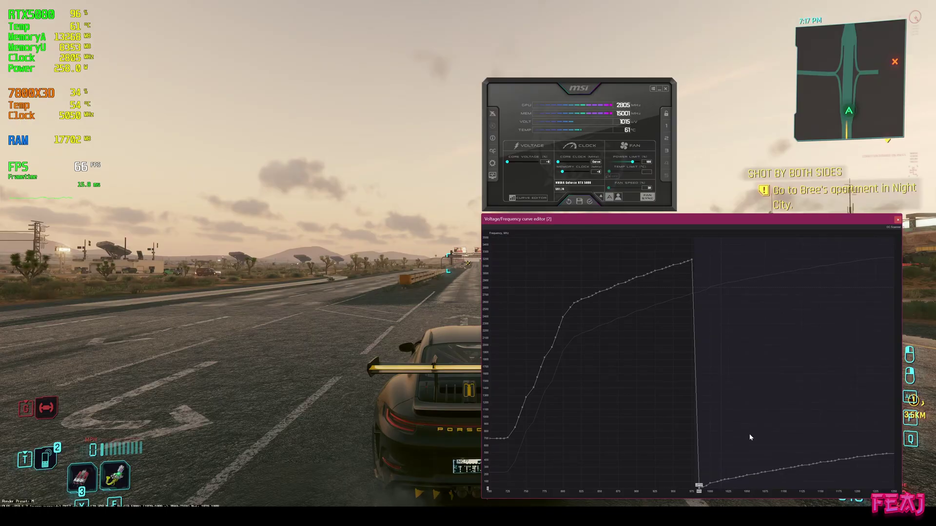
pyautogui.click(589, 203)
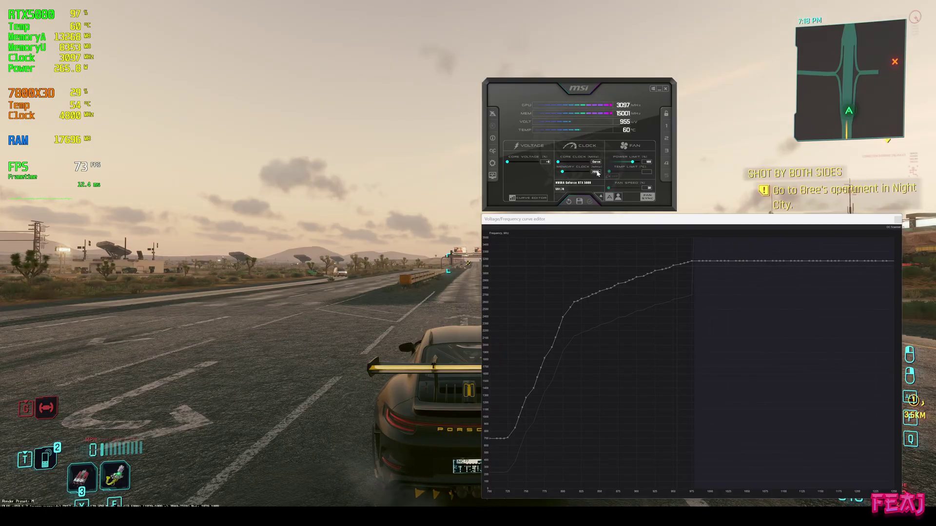
# Step: Apply a +2000 memory clock offset and save the settings to profile 5
pyautogui.write('2000')
pyautogui.press('Return')
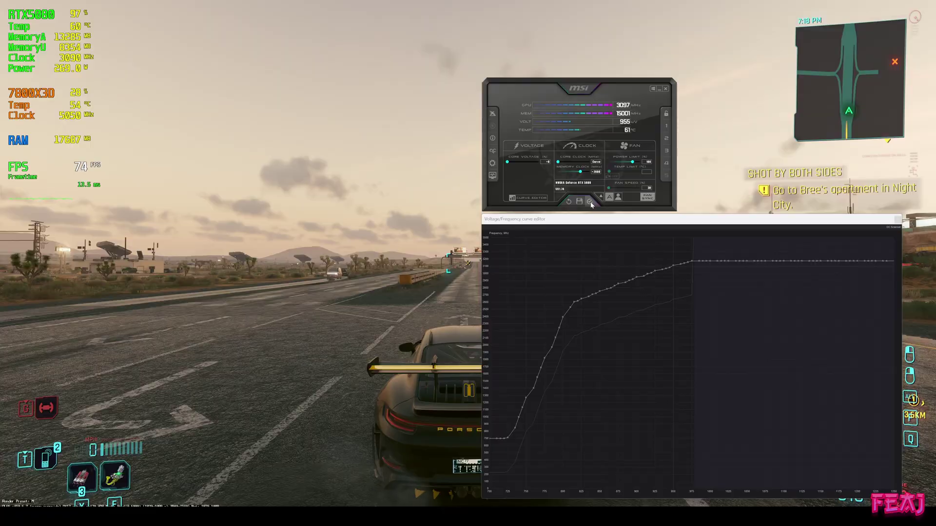
pyautogui.click(590, 202)
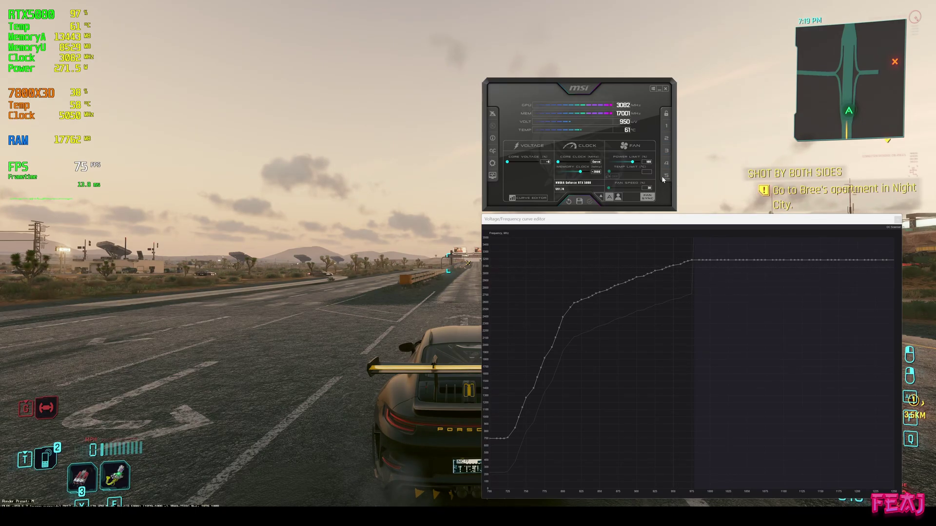
pyautogui.click(591, 202)
pyautogui.click(591, 202)
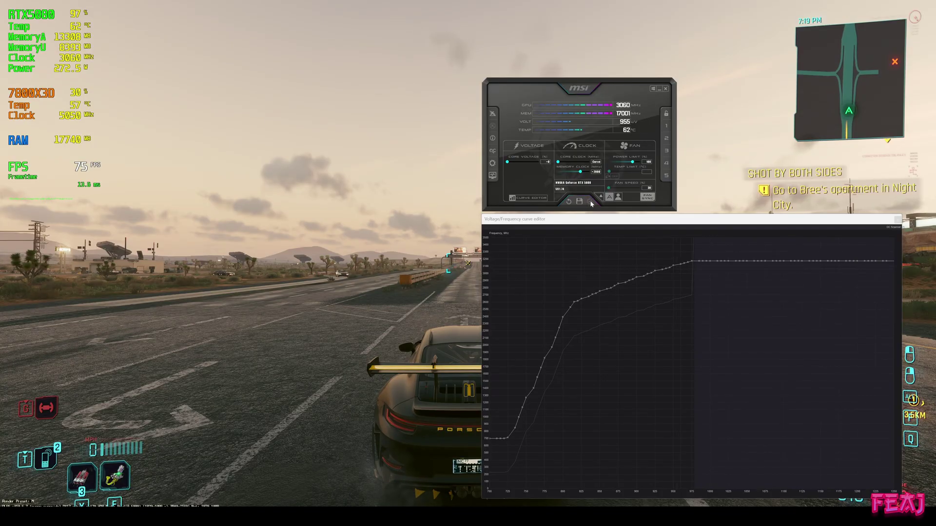